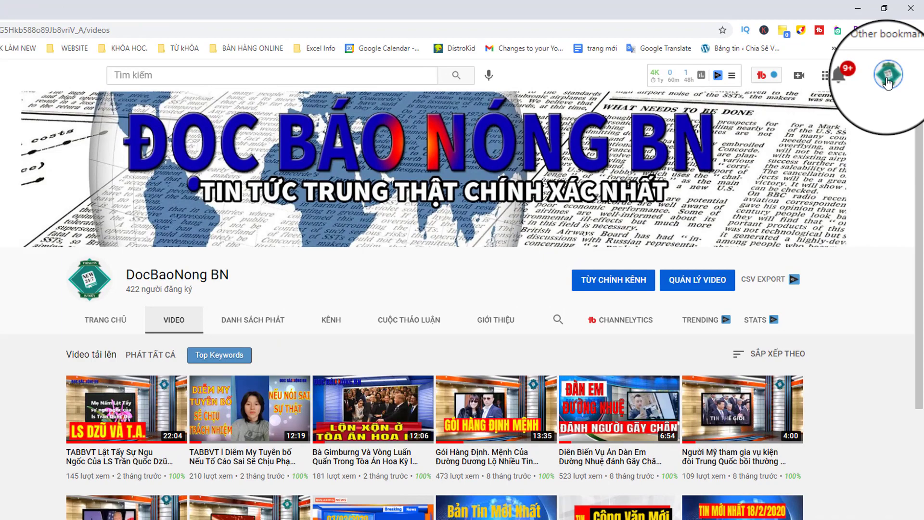
Step: Open the basic information settings of the channel's customization page in YouTube Studio
click(892, 68)
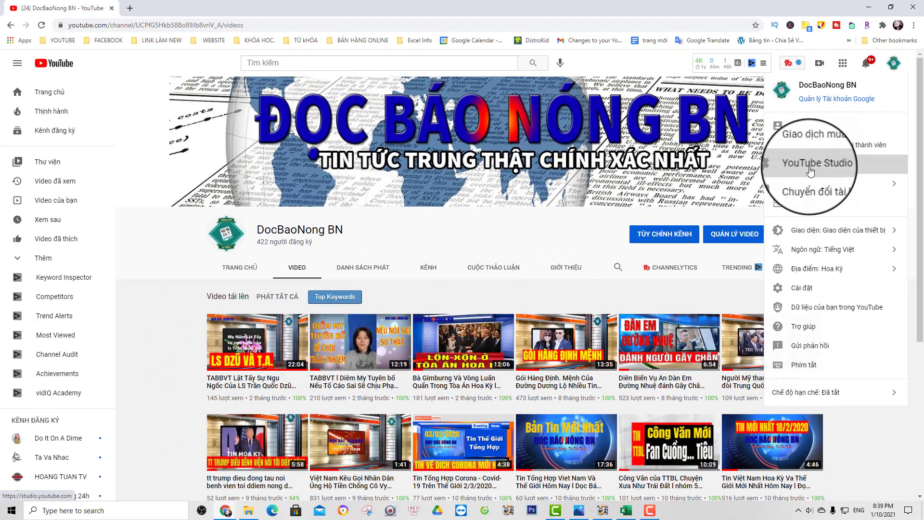
click(811, 170)
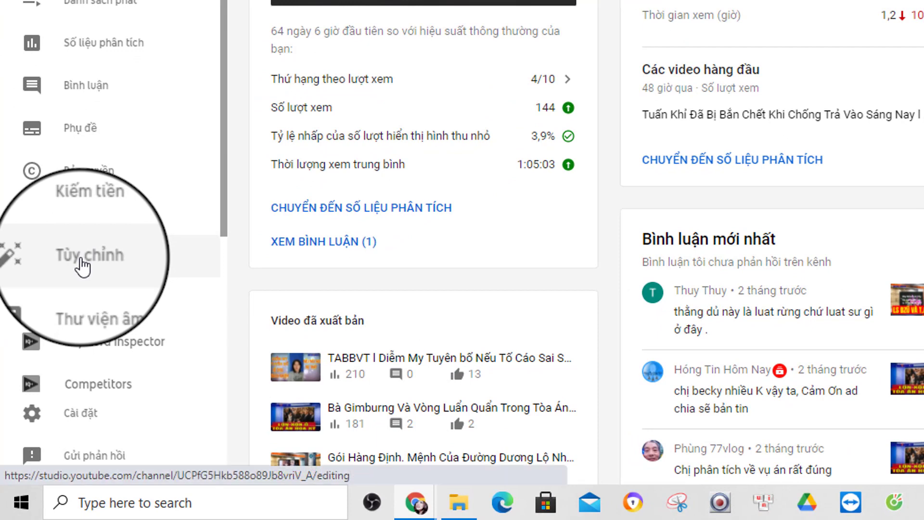
click(83, 264)
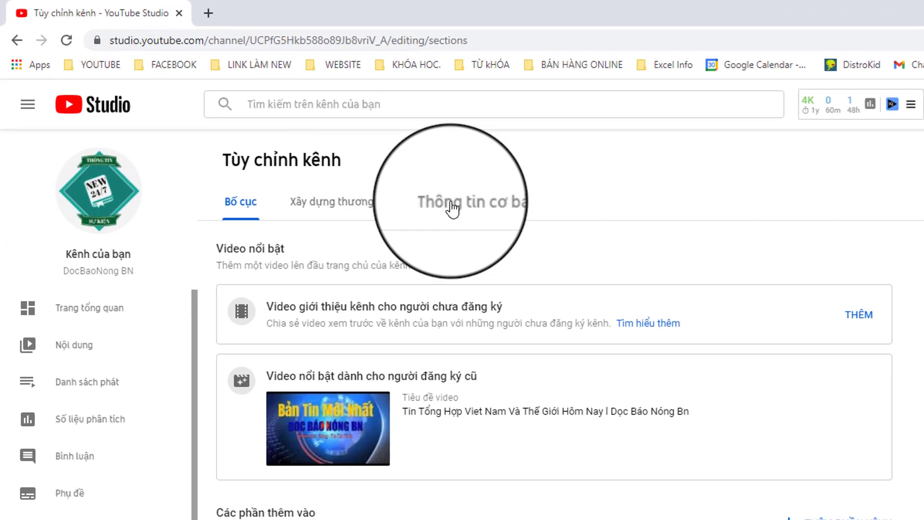
click(452, 207)
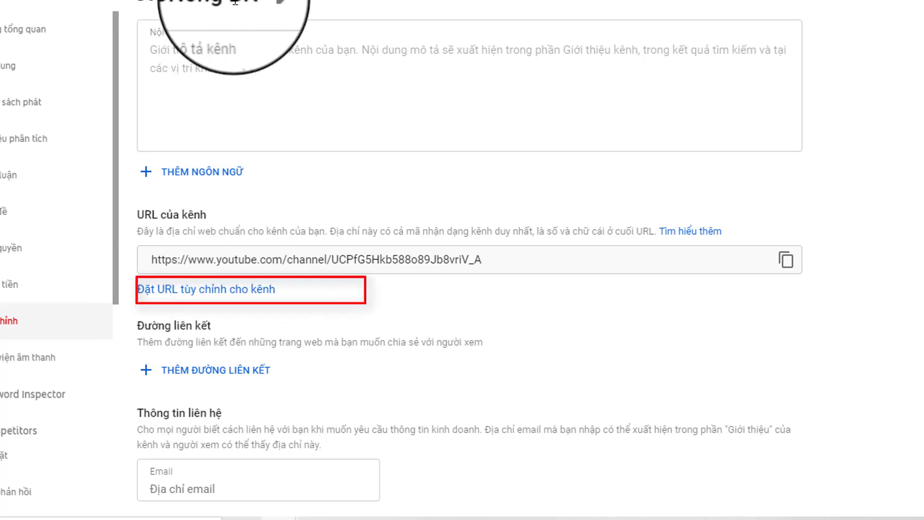
click(183, 298)
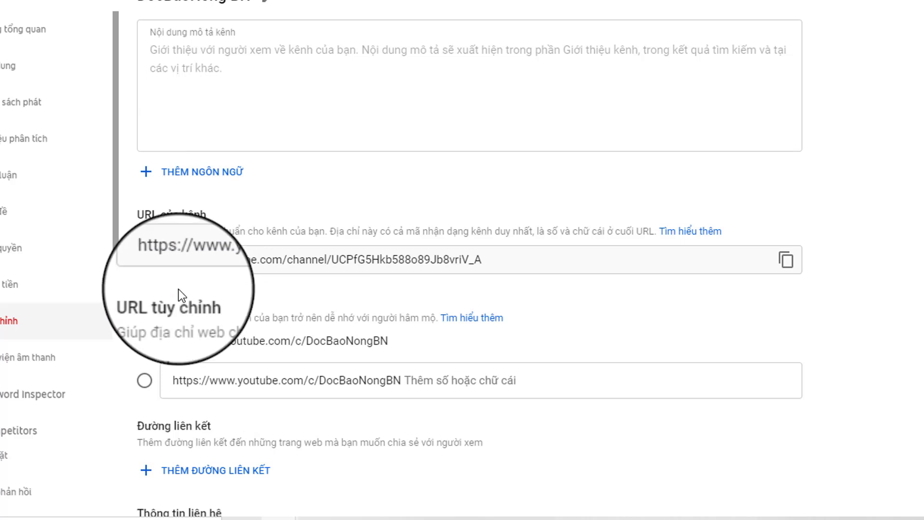
scroll(250, 209, down, 2)
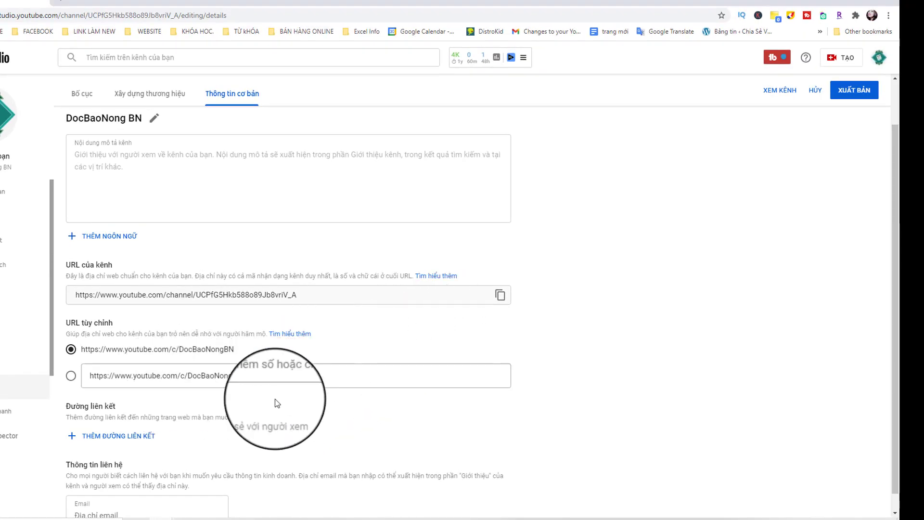
scroll(273, 411, down, 1)
scroll(273, 411, down, 1)
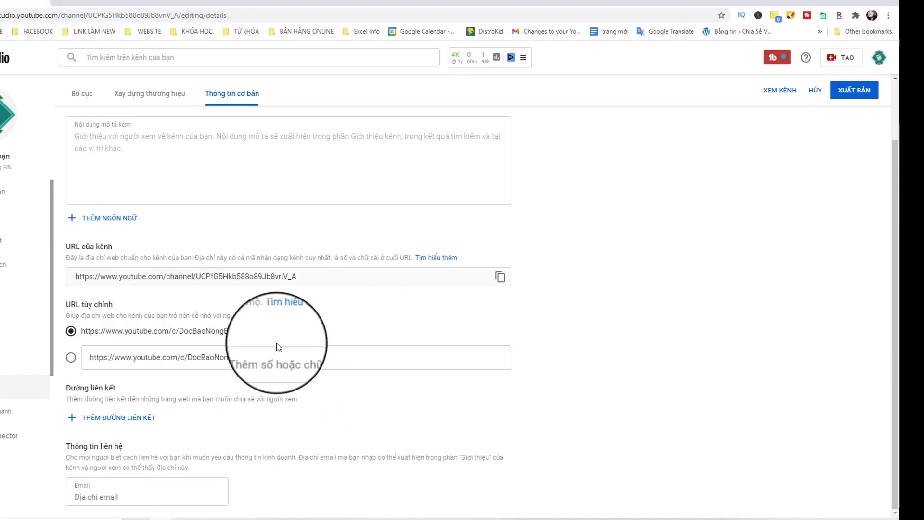
click(856, 91)
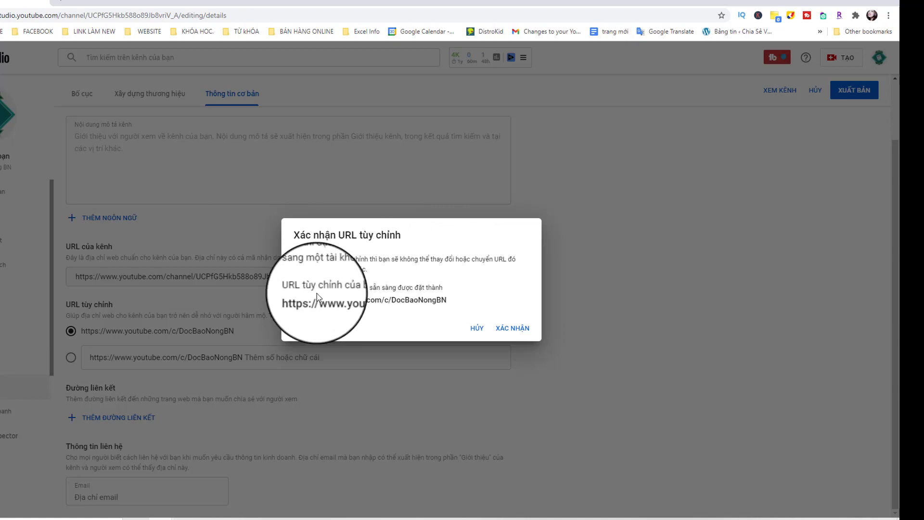
click(510, 332)
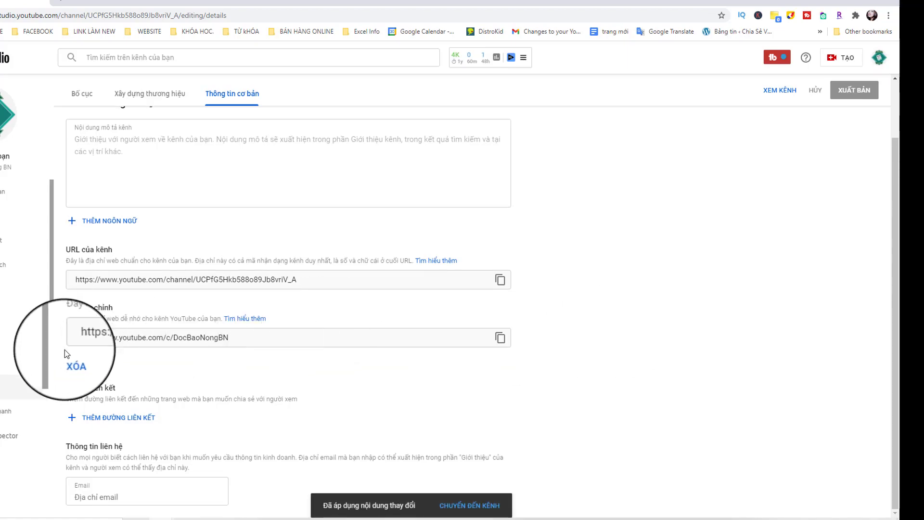
Step: Copy the custom URL, load it in a new browser tab to check the channel page, and close that tab
triple_click(193, 339)
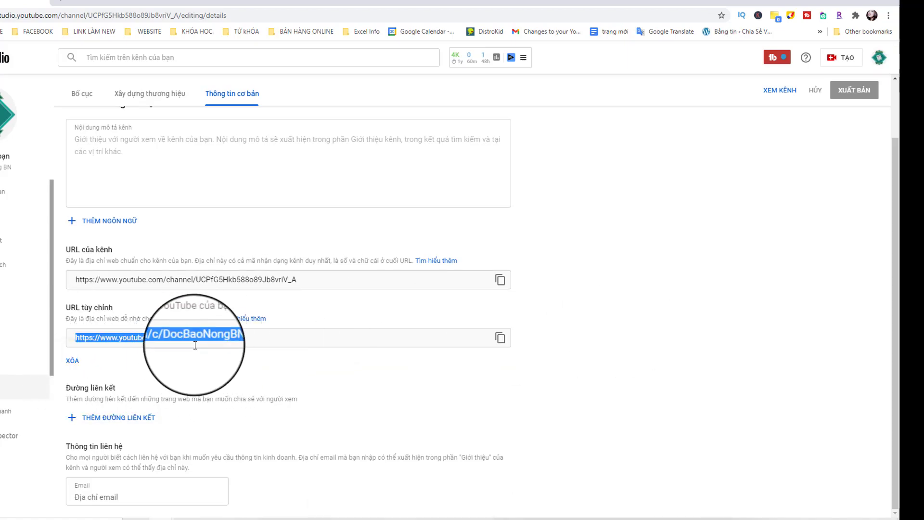
right_click(196, 341)
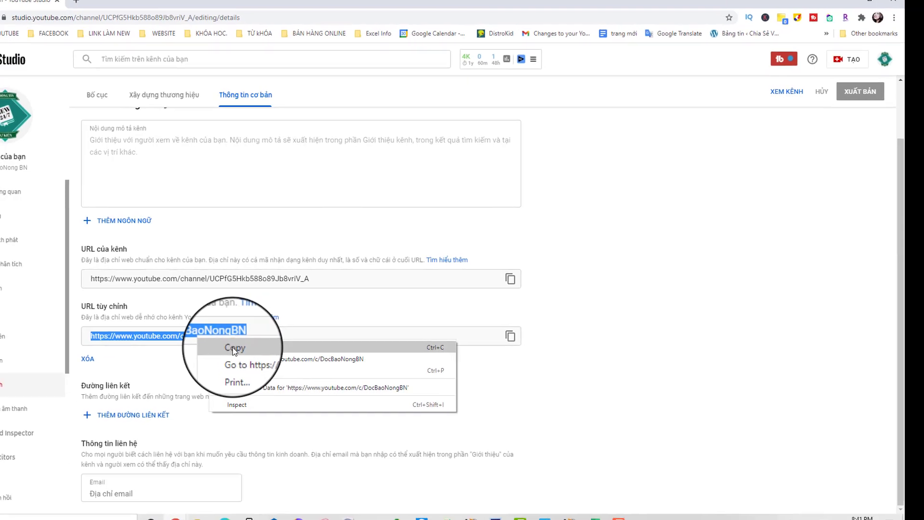
click(222, 348)
click(128, 8)
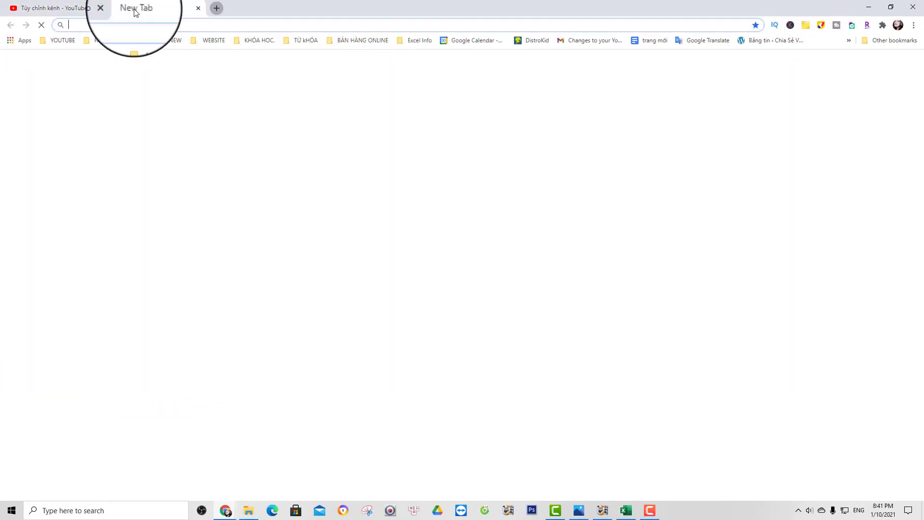
right_click(137, 22)
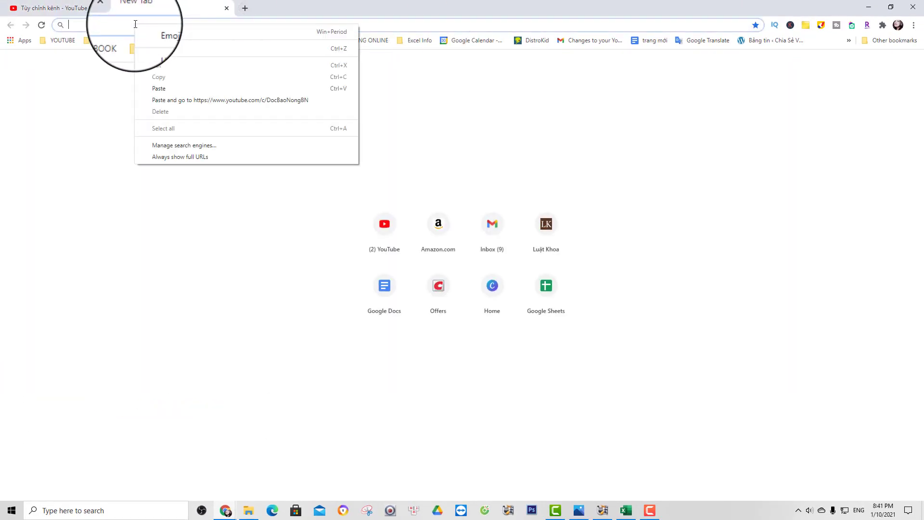
click(161, 86)
click(157, 43)
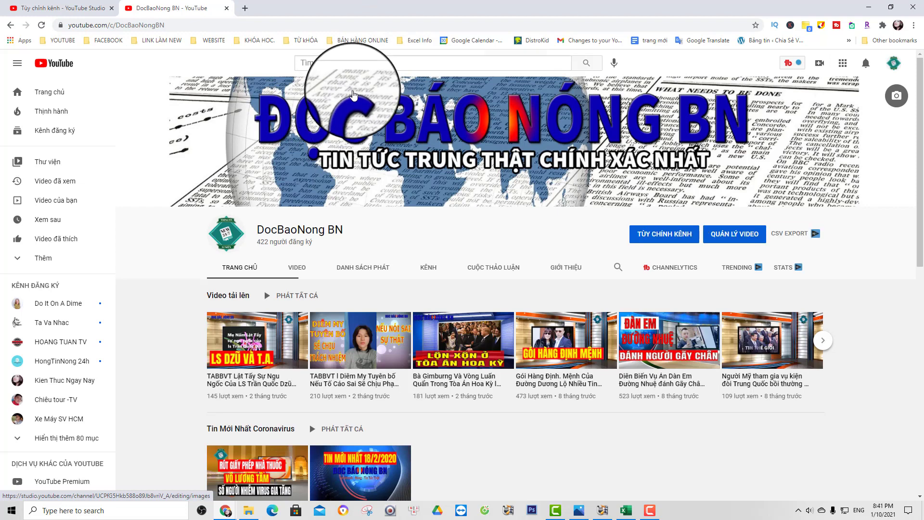
click(75, 11)
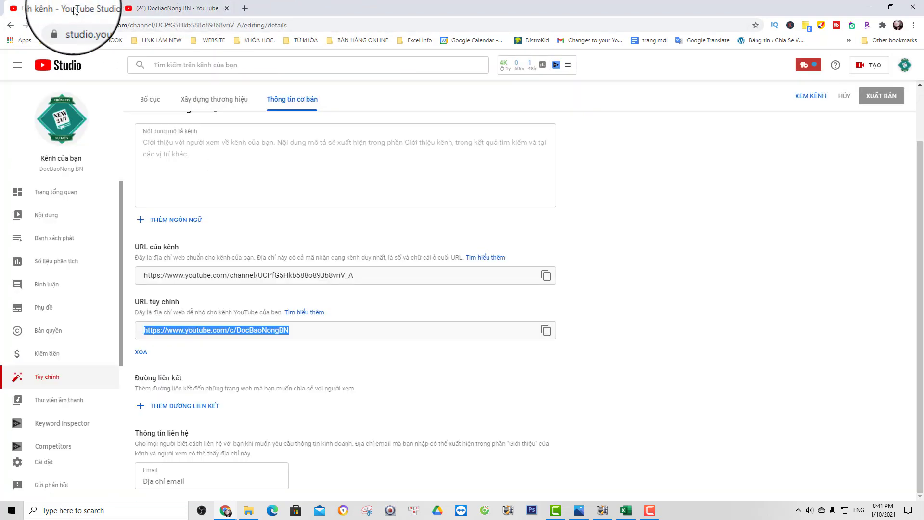
click(226, 7)
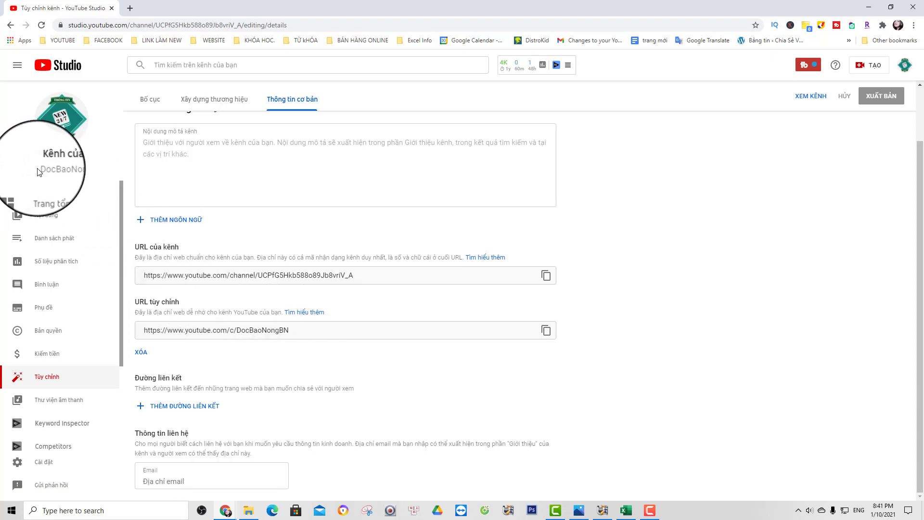
Step: Delete the custom URL DocBaoNongBN from the channel's Google Account profile and confirm the deletion
drag(41, 170, 88, 176)
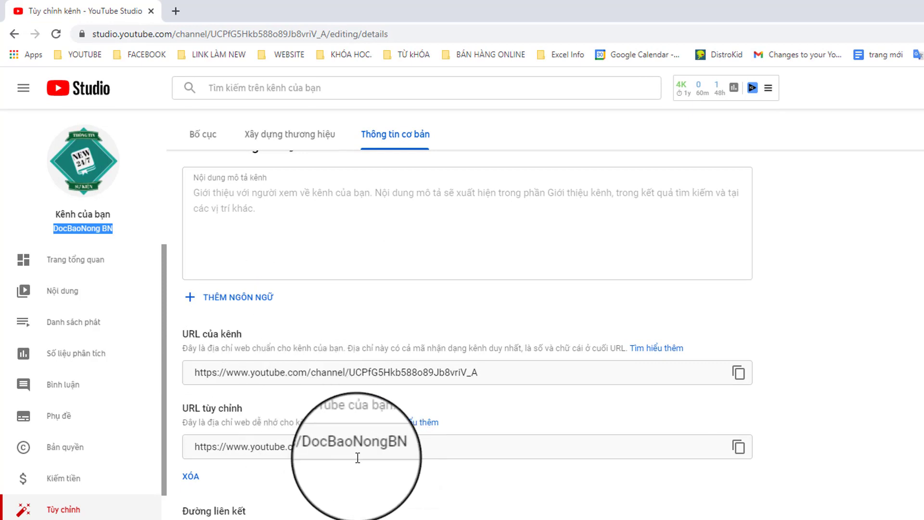
scroll(439, 461, up, 2)
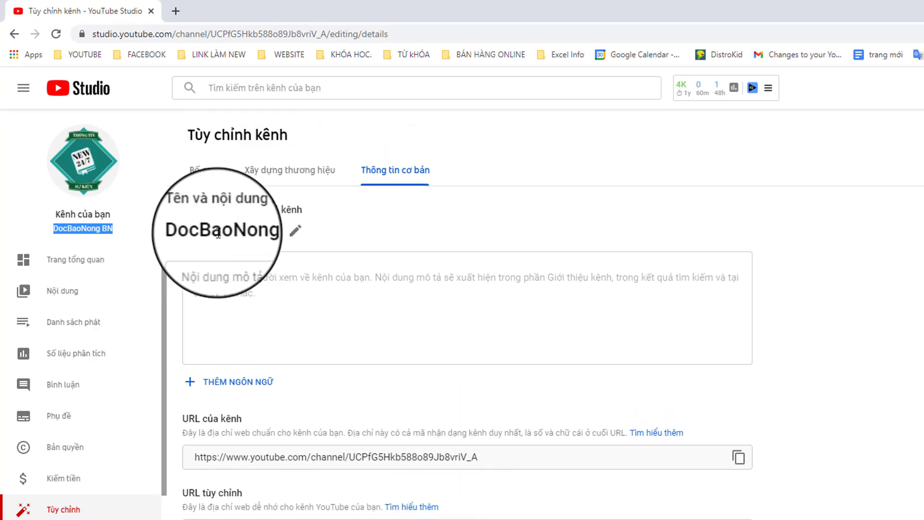
scroll(217, 234, down, 2)
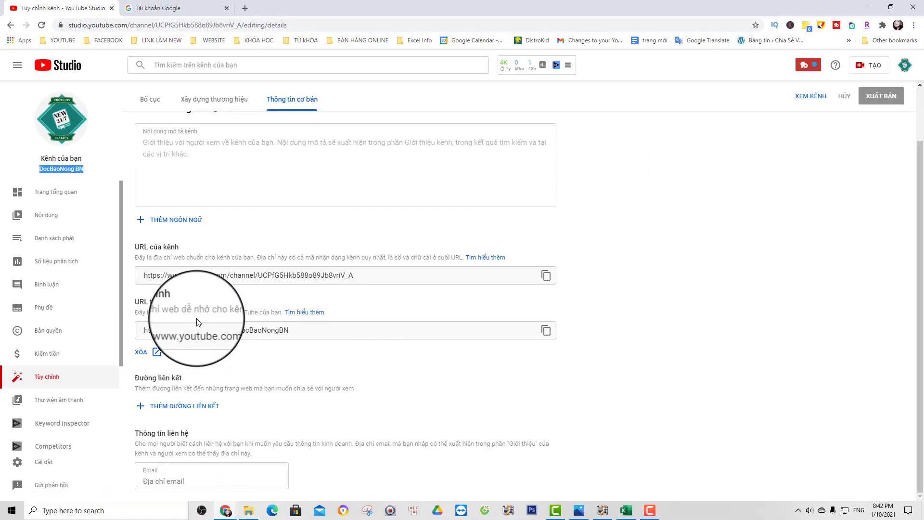
click(143, 356)
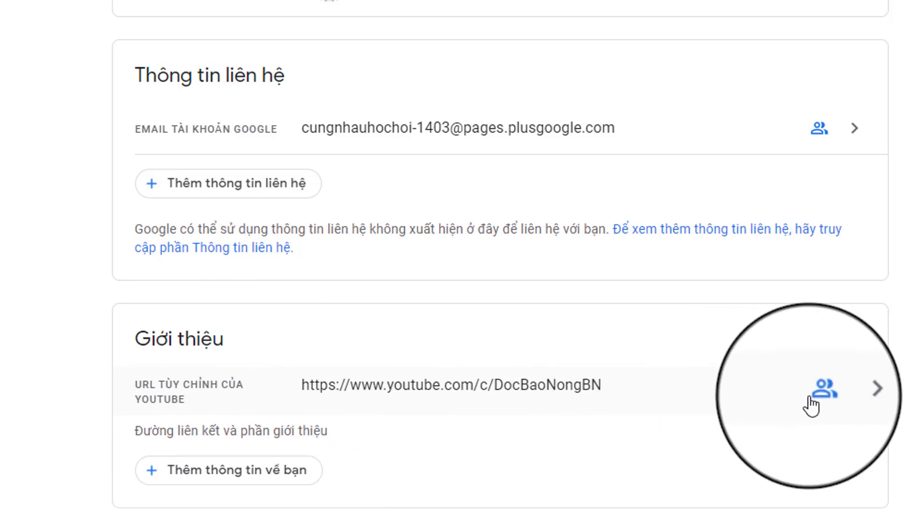
click(854, 391)
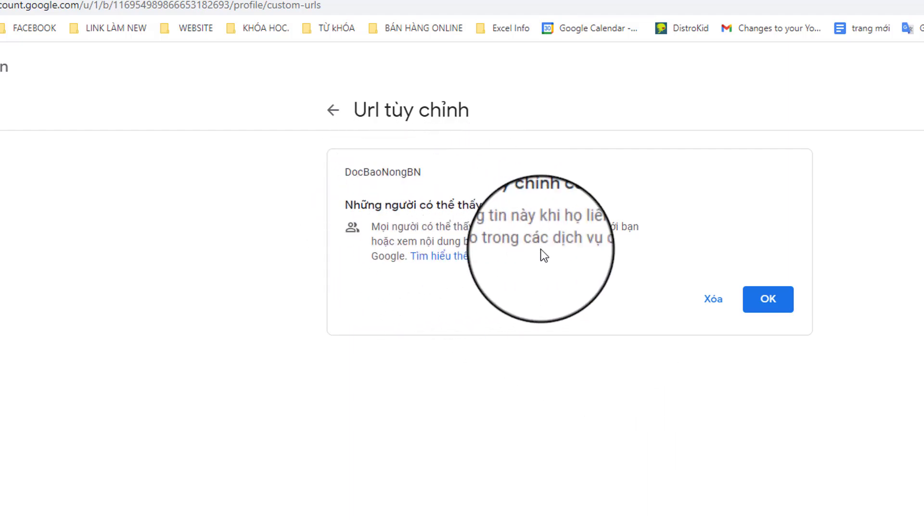
click(717, 300)
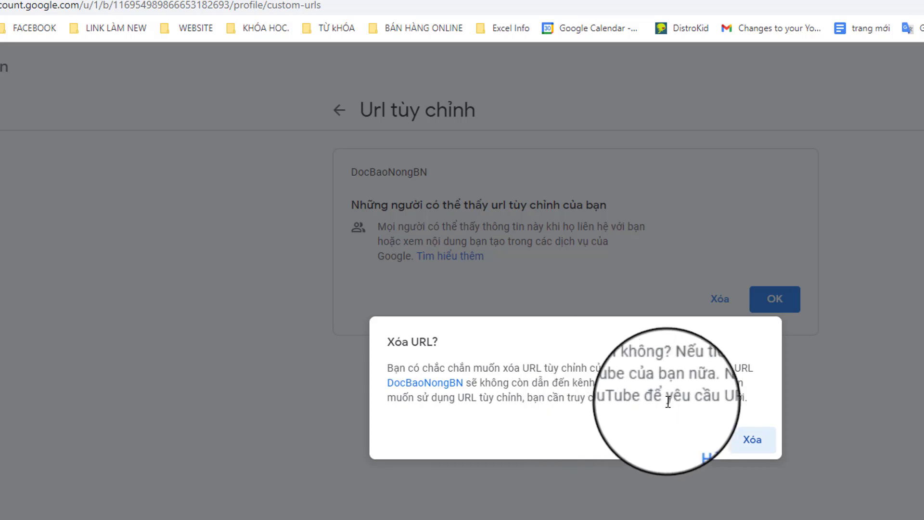
click(752, 439)
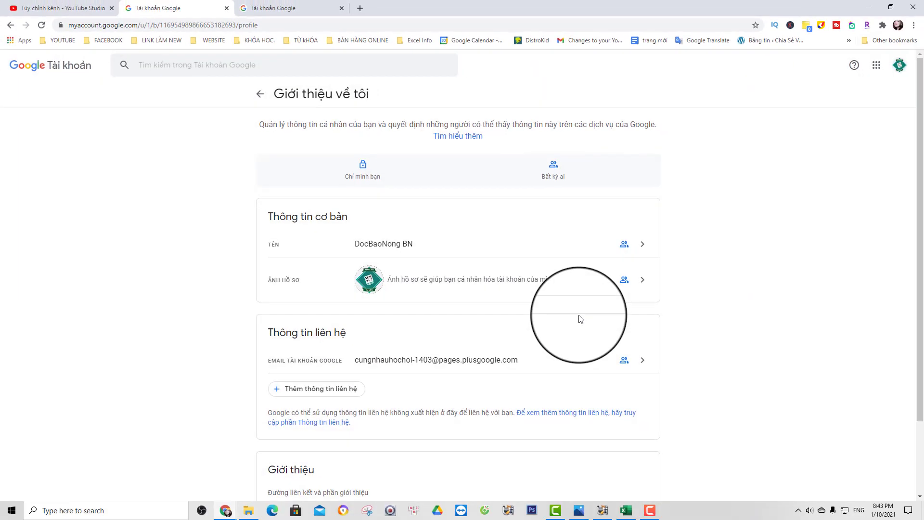
Step: Close both Google Account tabs and reload the channel's basic information page in YouTube Studio
scroll(581, 319, down, 2)
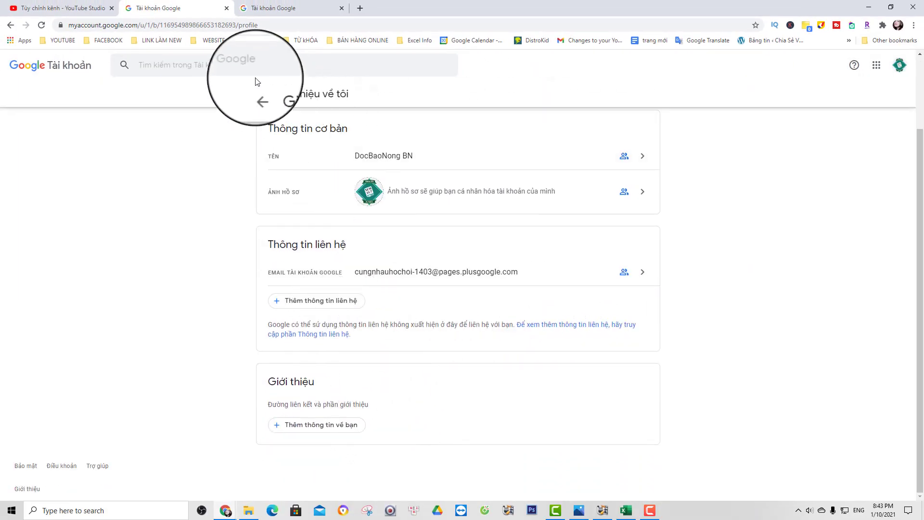
click(259, 95)
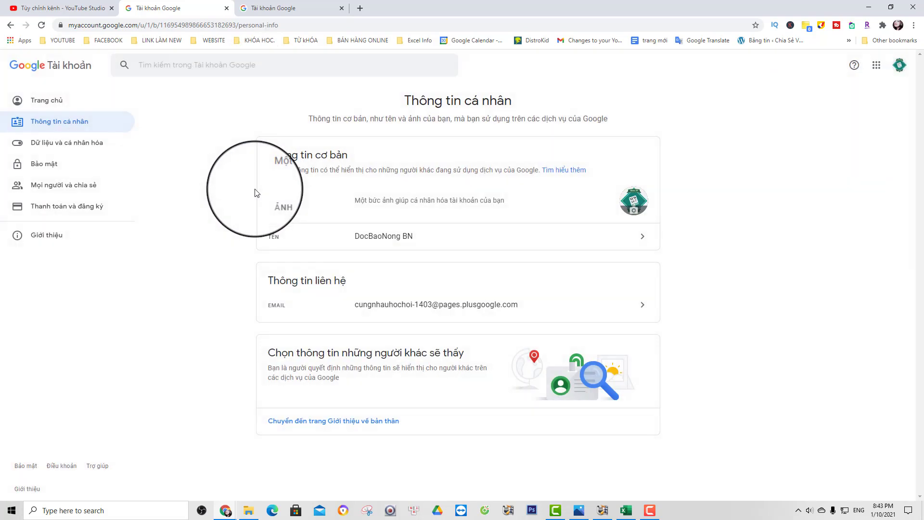
click(342, 8)
click(227, 8)
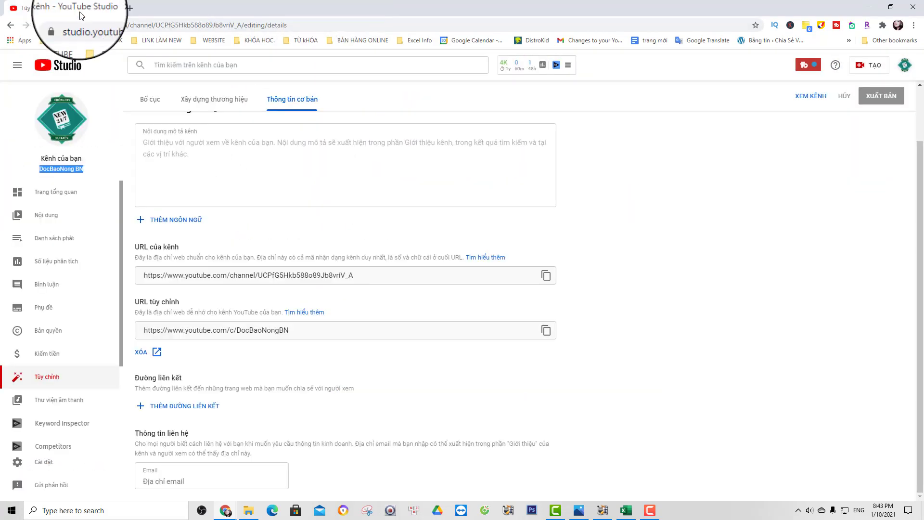
click(42, 26)
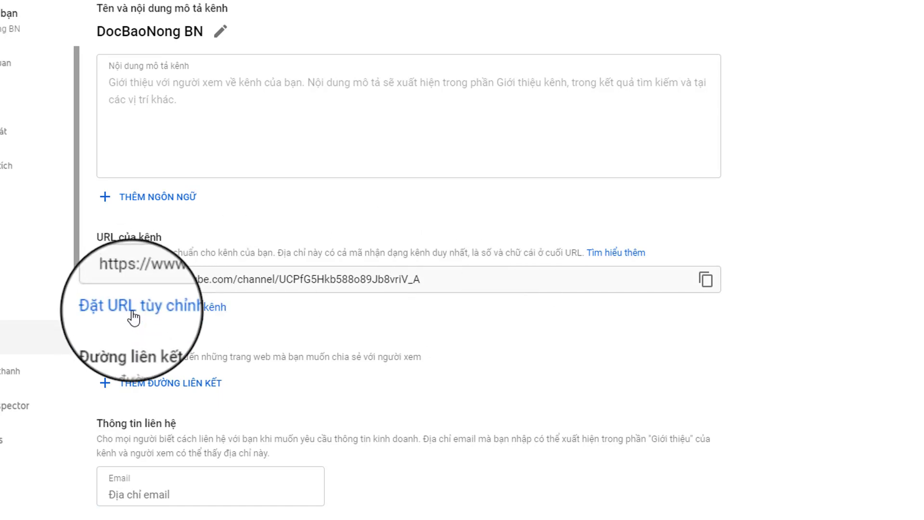
click(163, 308)
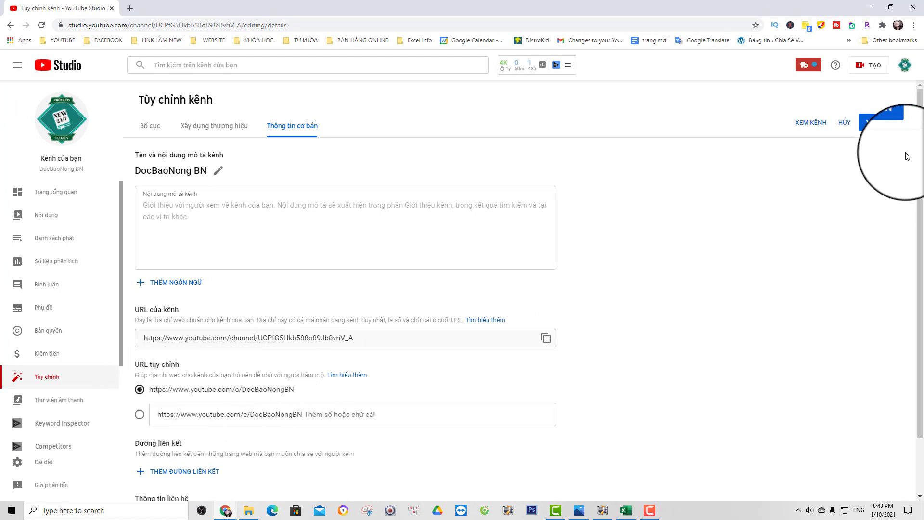
click(887, 123)
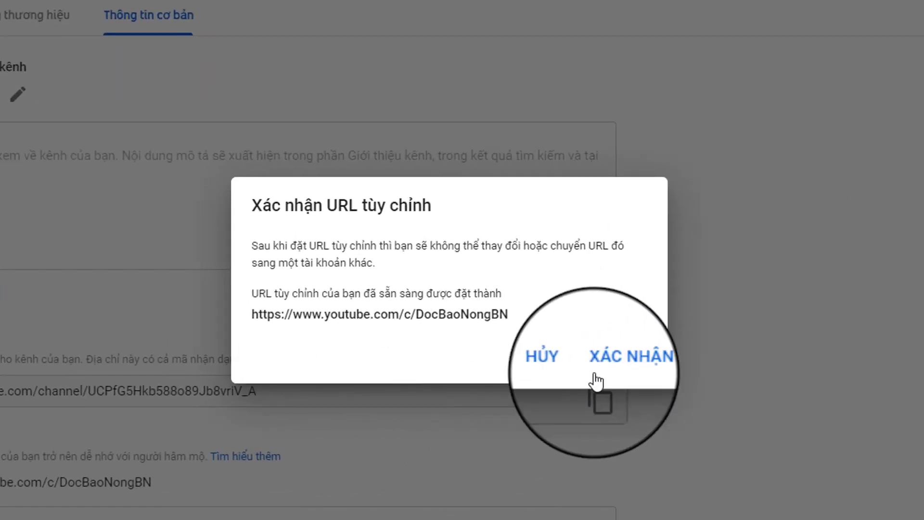
click(622, 373)
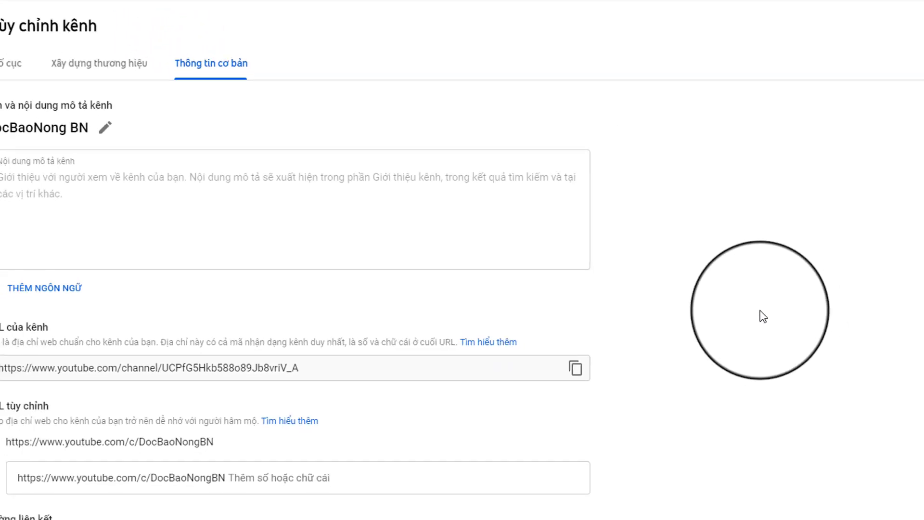